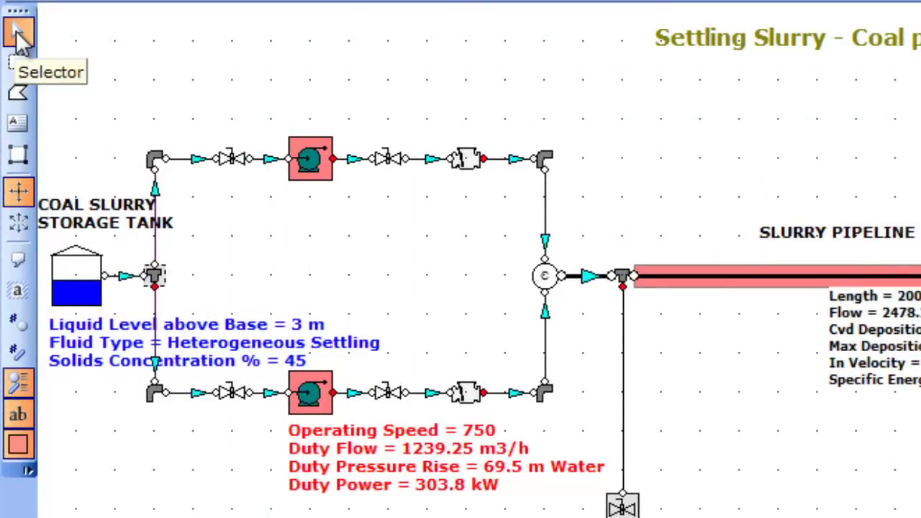
Select in turn the pipe before the upper suction valve, the lower vertical branch pipe and the pipe before the lower suction valve.
click(185, 161)
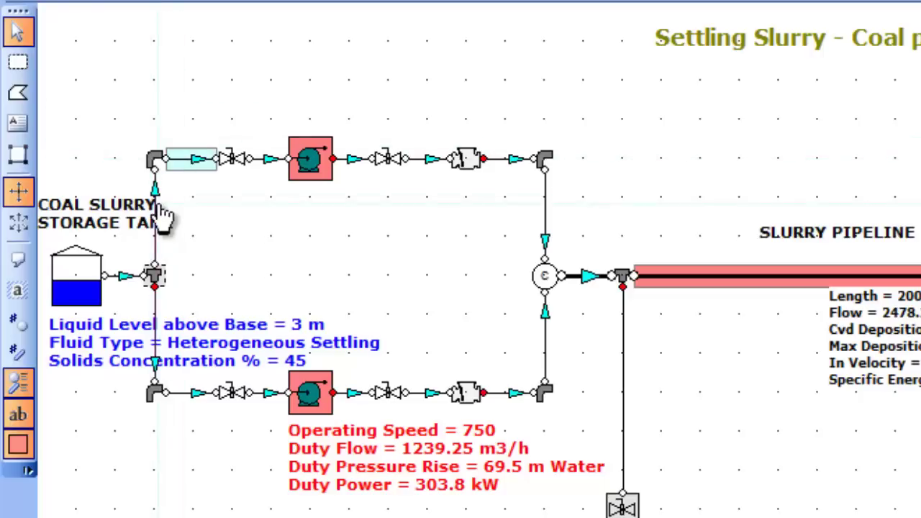
click(156, 321)
click(191, 392)
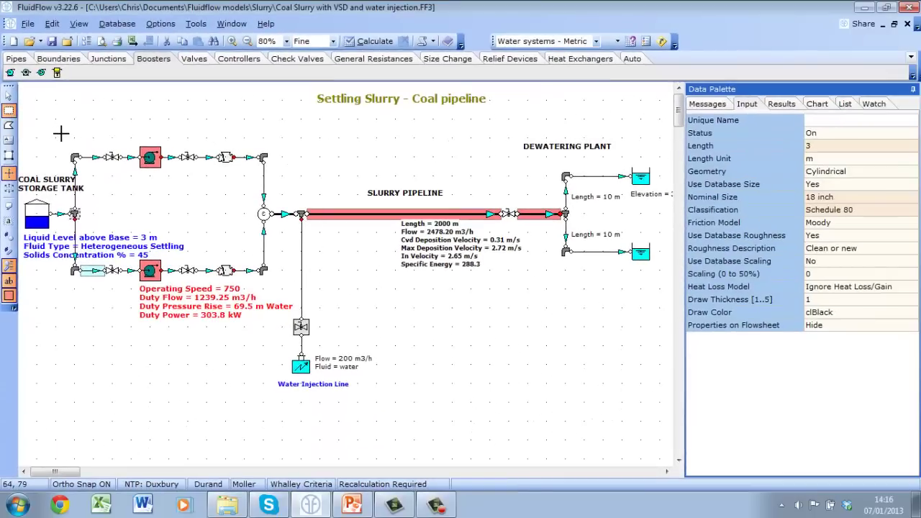
Select the pumping loop and water injection line together, move them away from the storage tank, and clear the selection.
drag(58, 130, 329, 390)
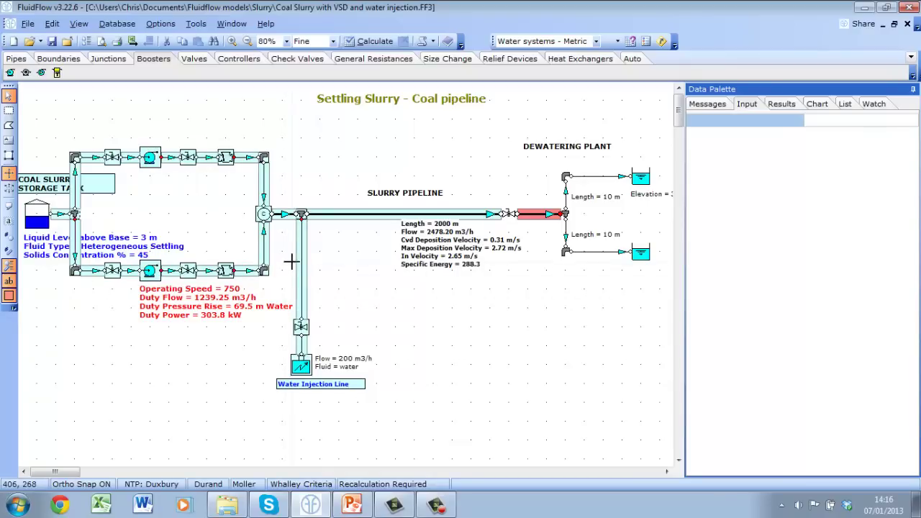
drag(302, 214, 342, 219)
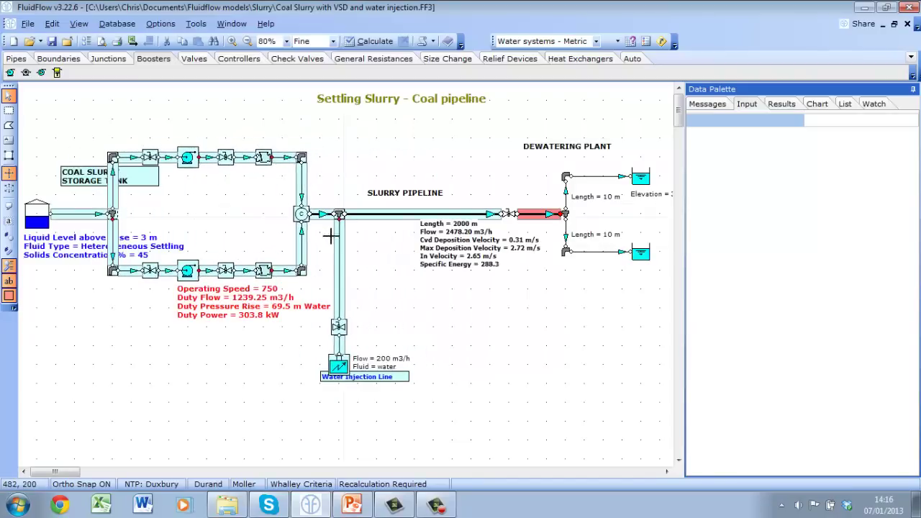
click(231, 343)
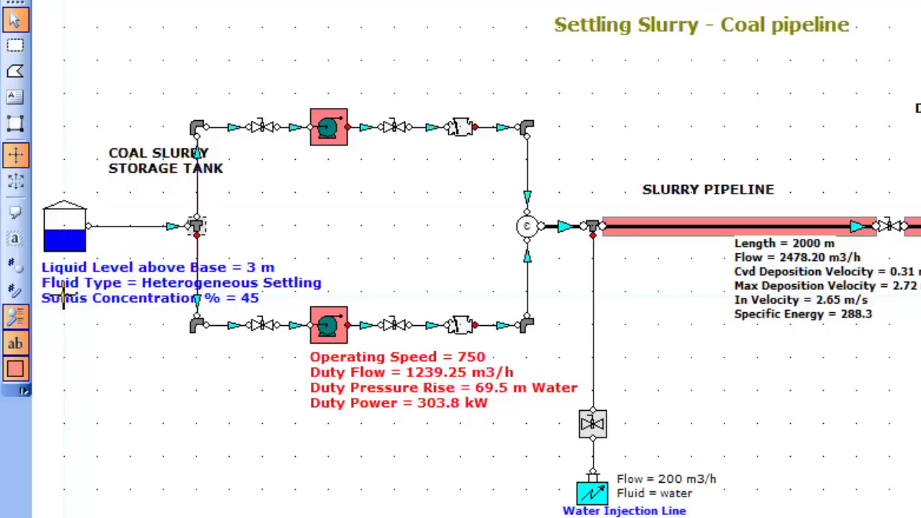
Toggle the node numbers and pipe numbers on the flowsheet on and off again.
click(16, 267)
click(16, 269)
click(16, 289)
click(17, 290)
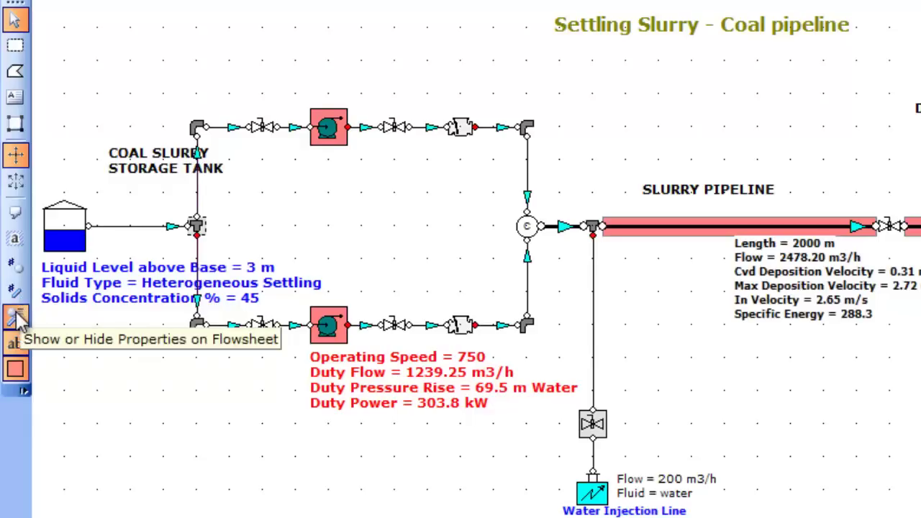
Try the flowsheet display toggles for properties, text and element highlighting, leaving only the properties hidden.
click(17, 318)
click(22, 318)
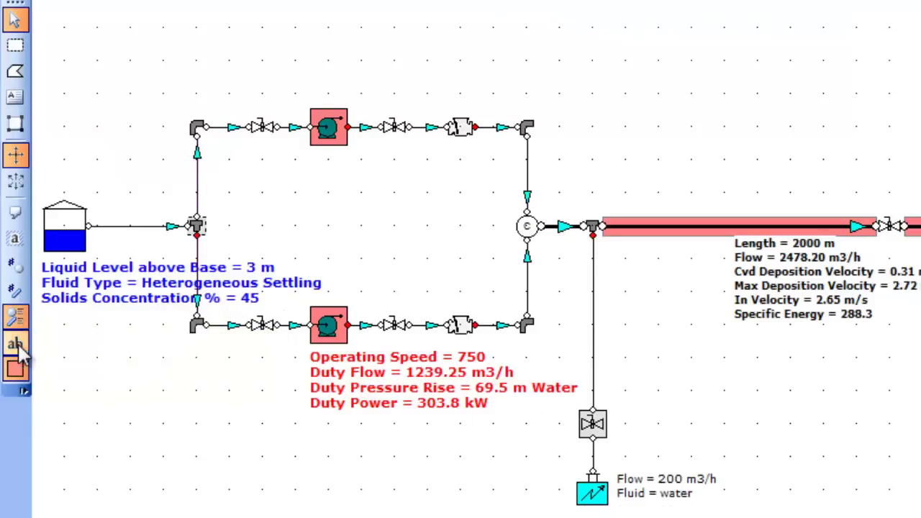
click(21, 375)
click(22, 376)
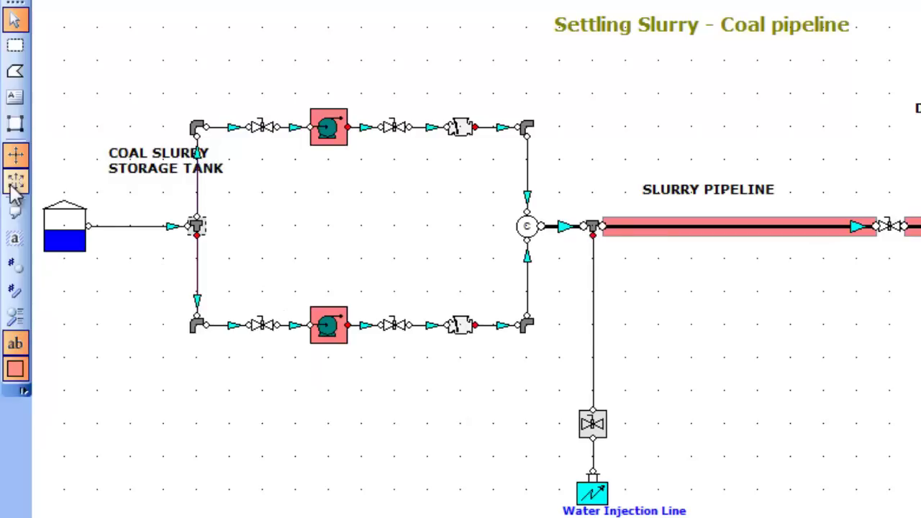
Enable fly-by data and inspect the tank outlet pipe, storage tank, slurry pipeline and water injection pipe.
mouse_move(107, 231)
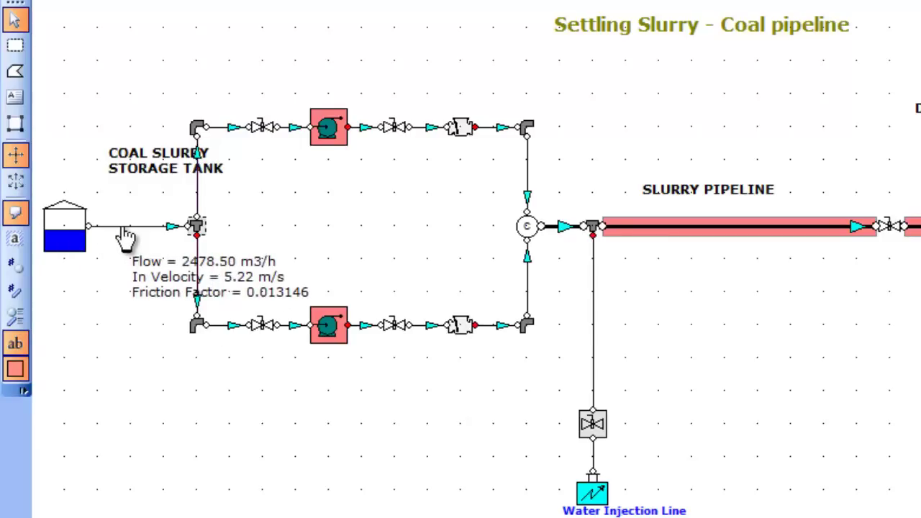
mouse_move(75, 241)
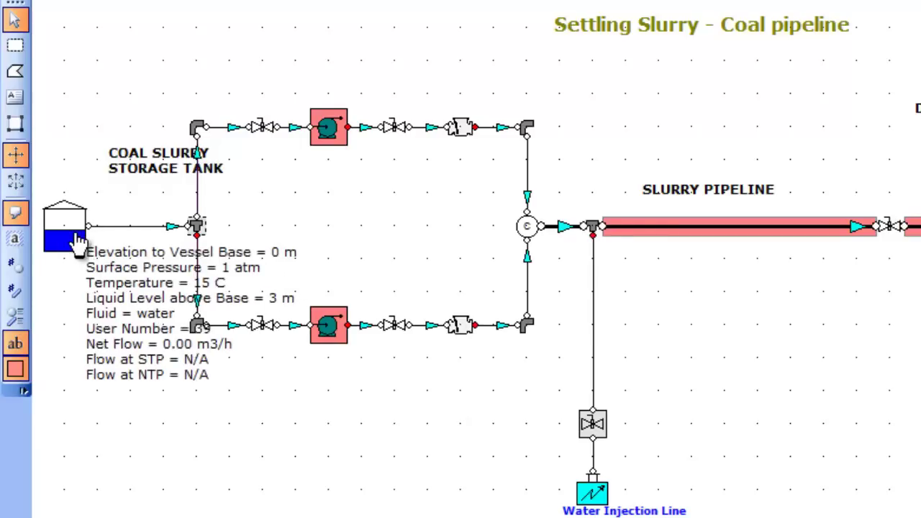
mouse_move(701, 236)
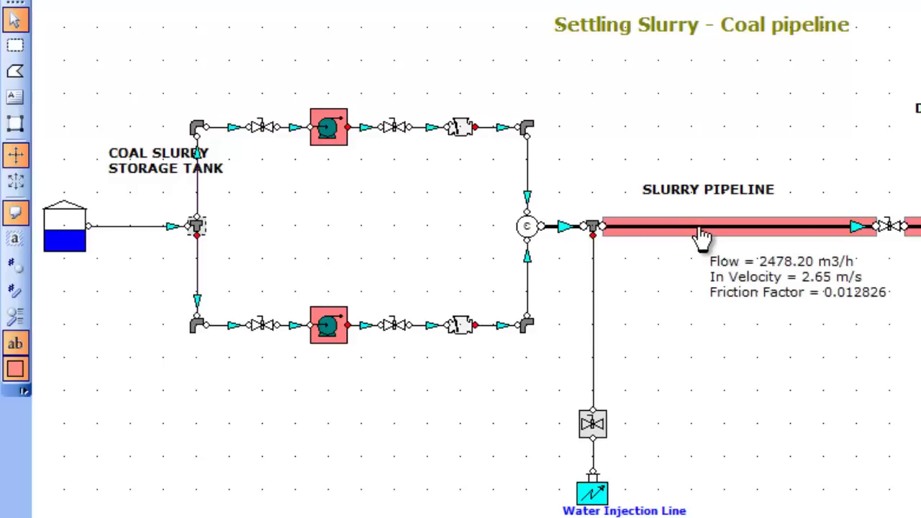
mouse_move(597, 337)
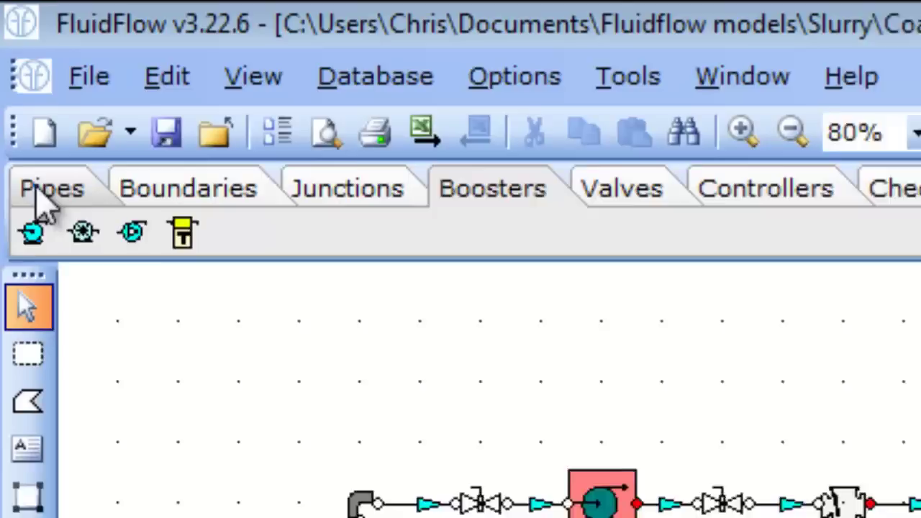
Browse the component palette categories from Pipes and Boundaries through Boosters, Valves, Controllers and Heat Exchangers to Auto.
click(12, 60)
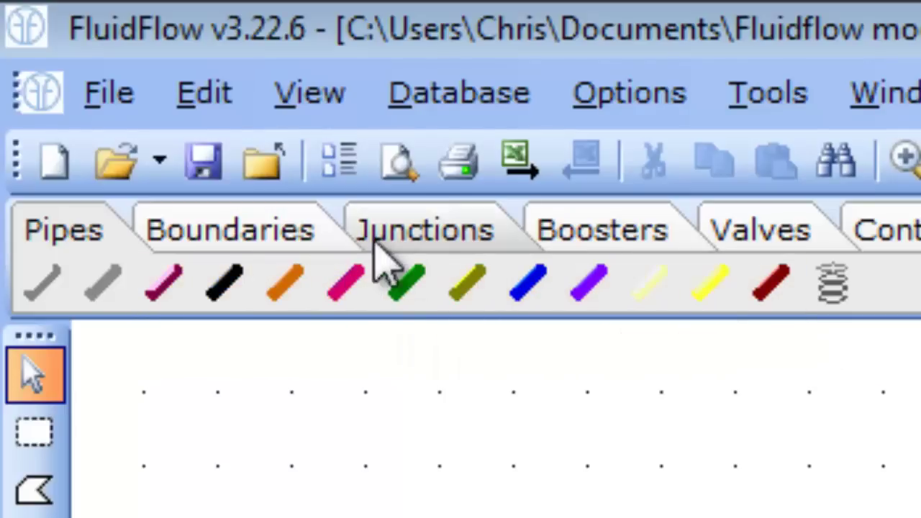
click(279, 239)
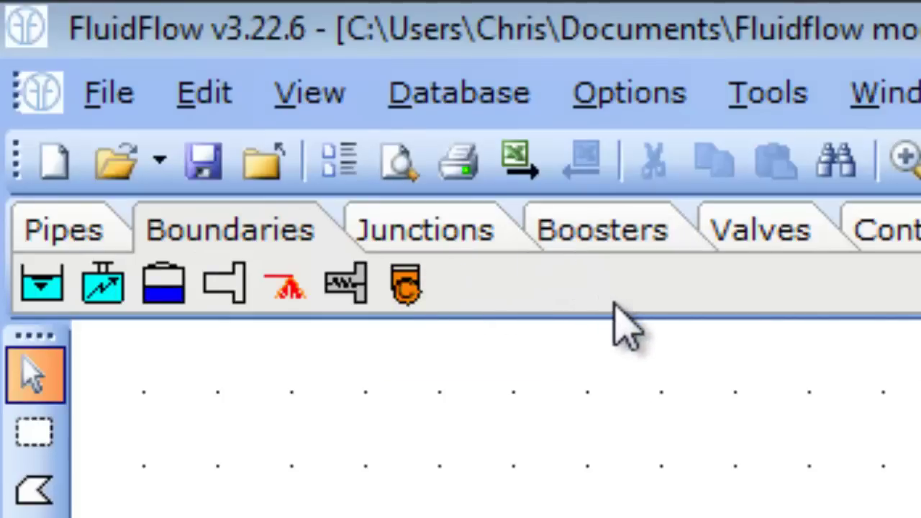
click(533, 237)
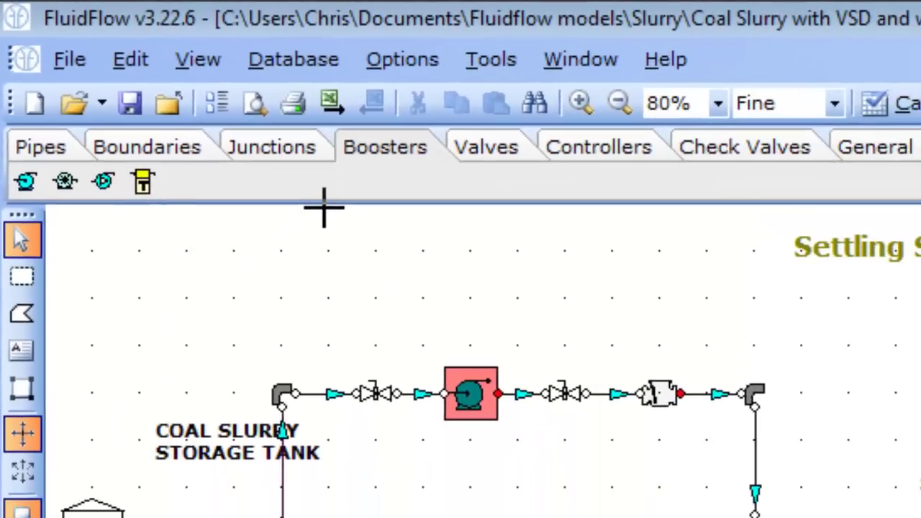
click(486, 148)
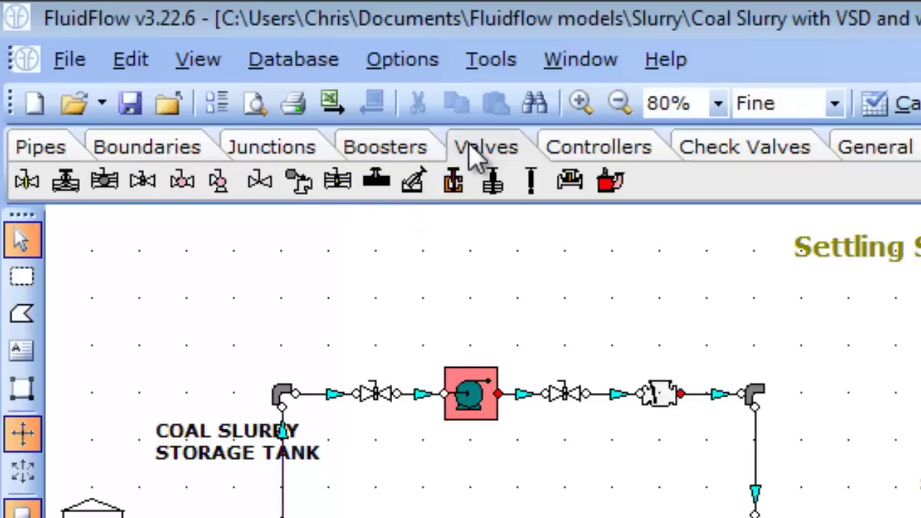
click(617, 151)
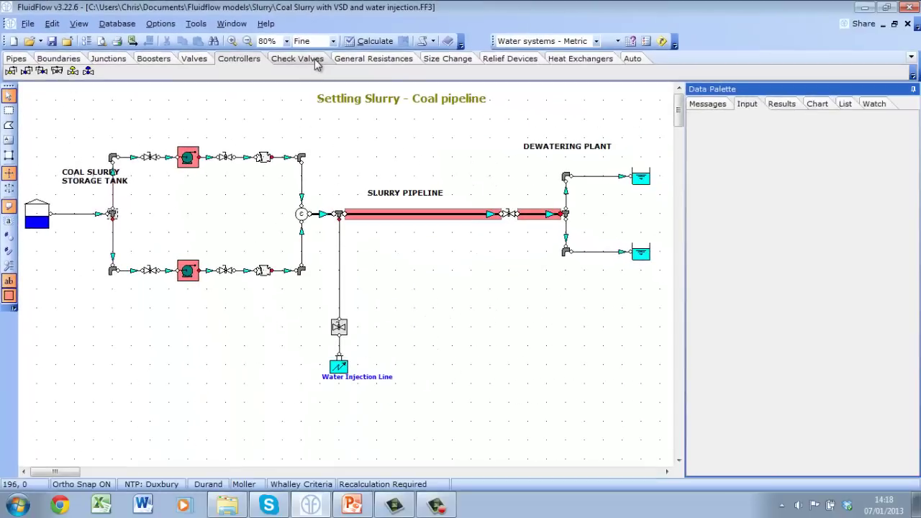
click(315, 59)
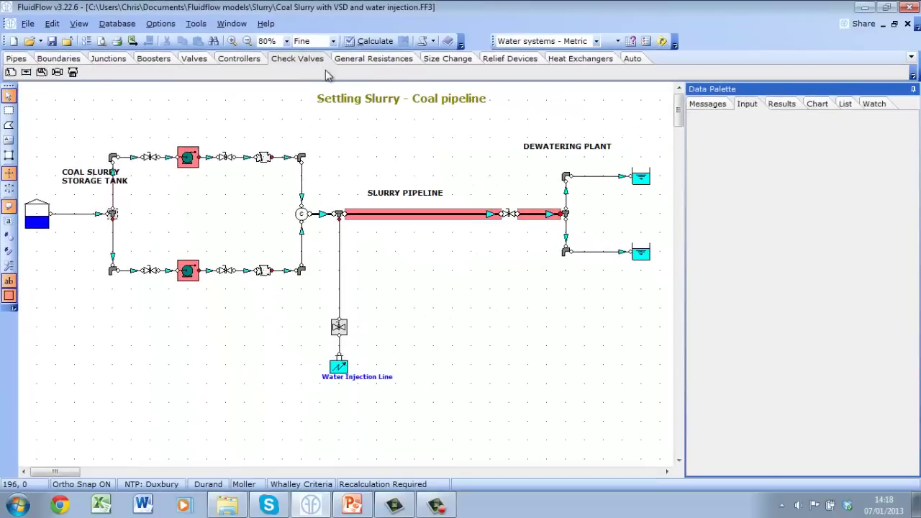
click(377, 59)
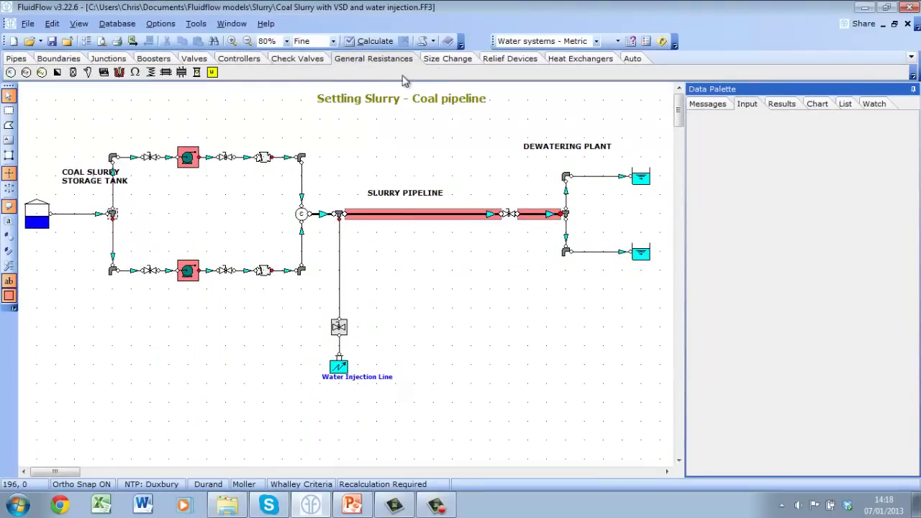
click(447, 59)
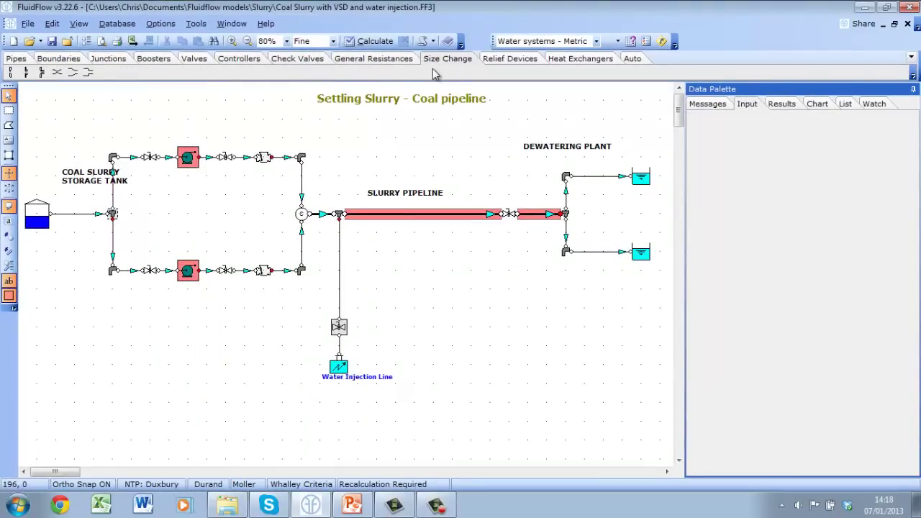
click(520, 62)
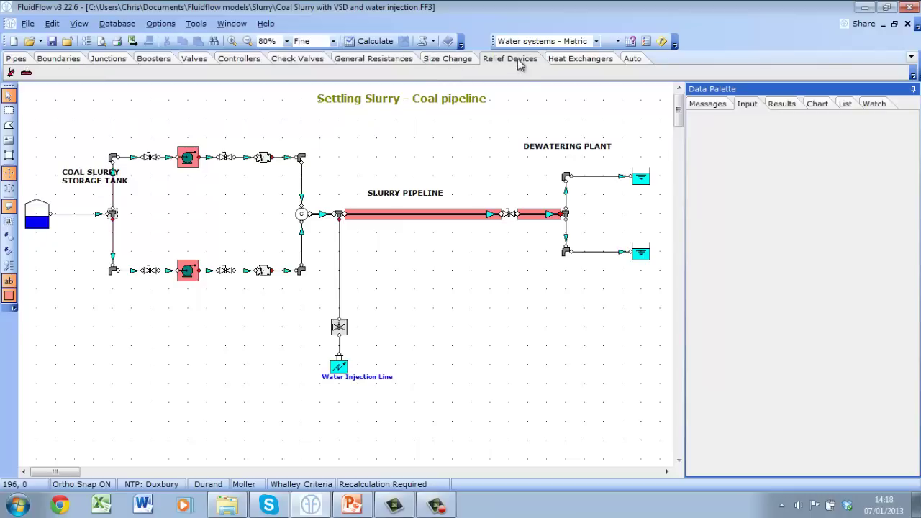
click(570, 63)
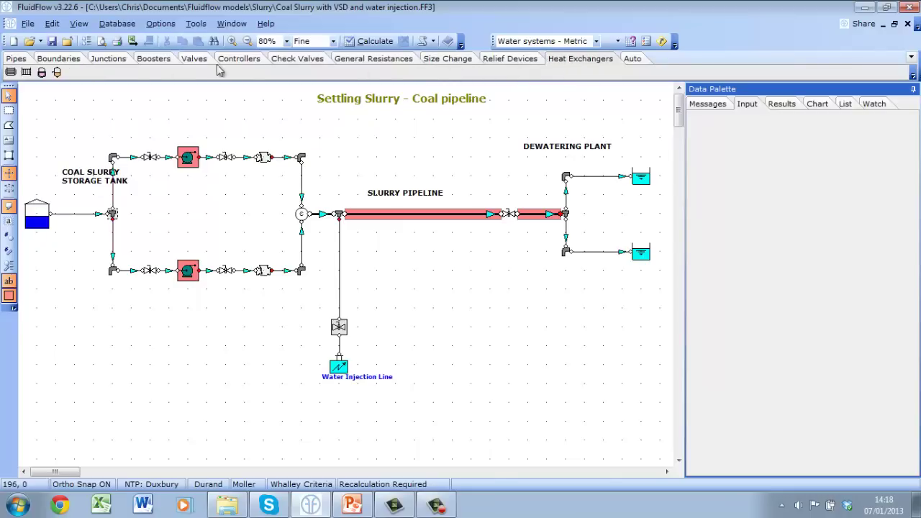
click(642, 61)
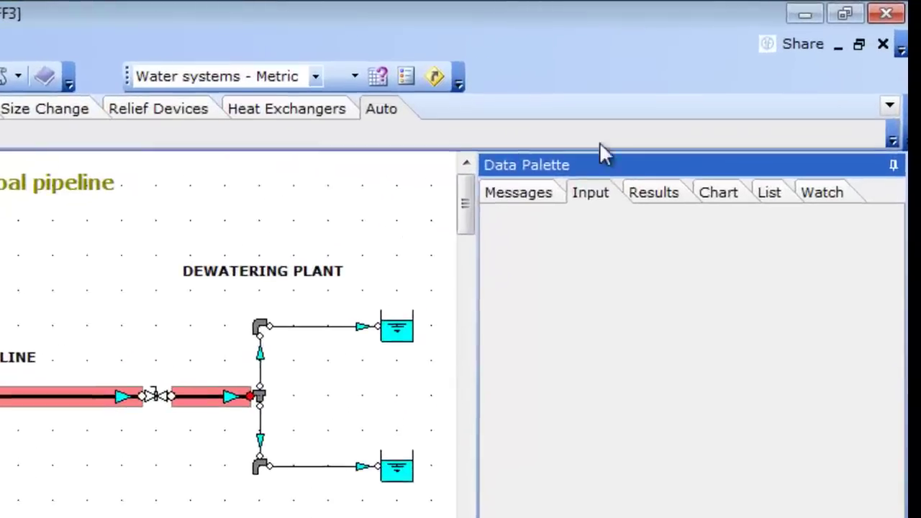
Examine the first booster affinity law warning and review the input data of the pump it refers to.
click(710, 103)
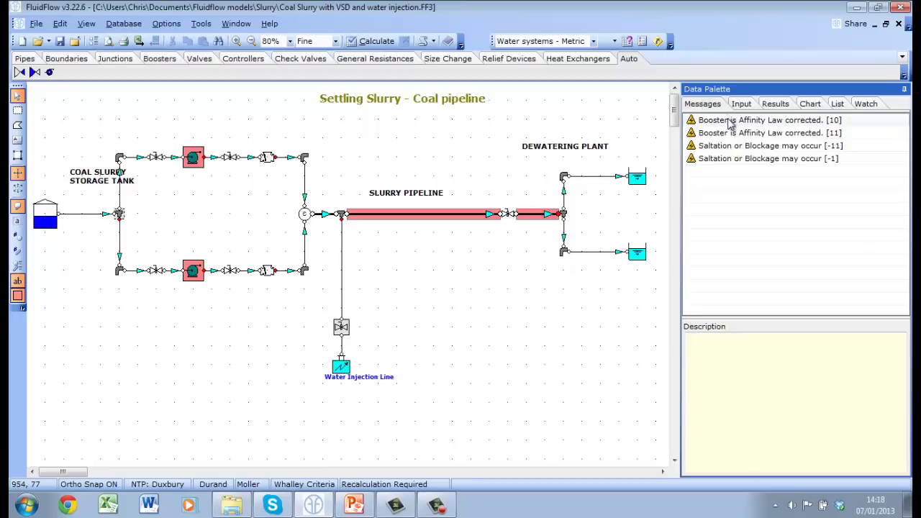
click(728, 121)
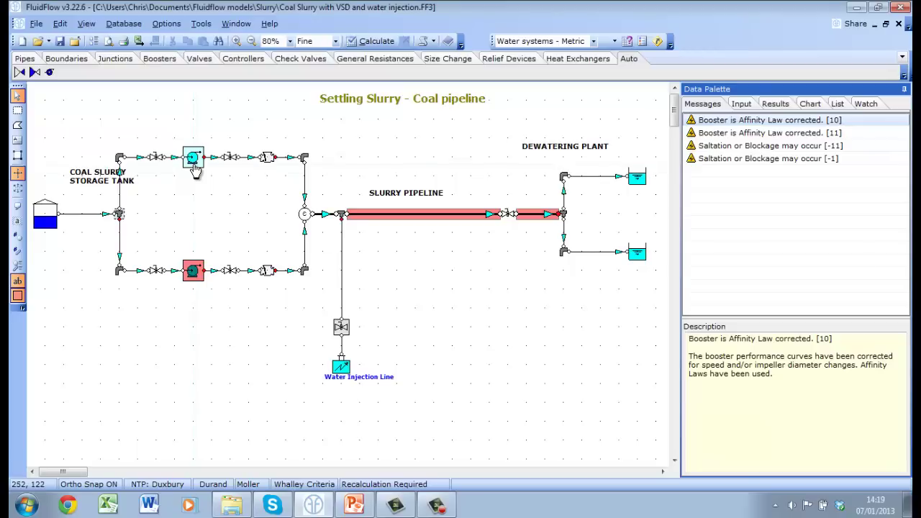
click(742, 105)
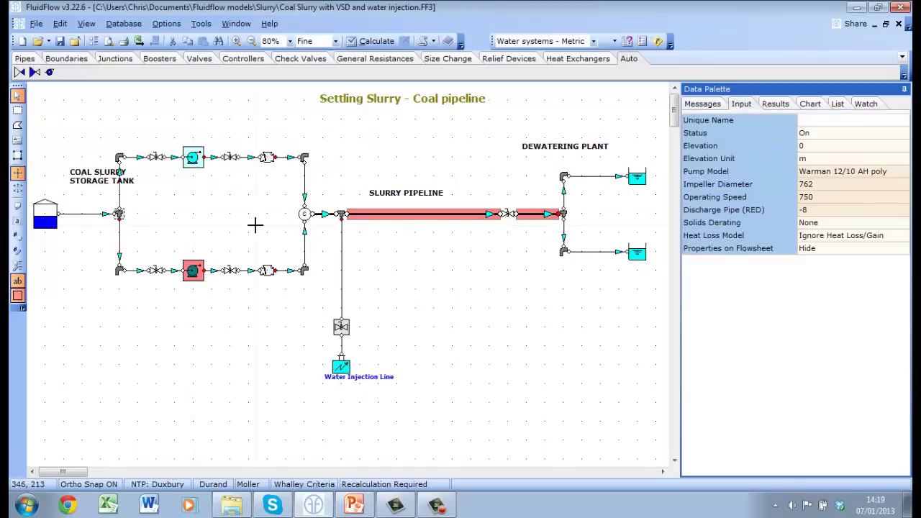
Review the input data of the main slurry pipeline, the lower check valve and the lower pump's discharge gate valve.
click(381, 214)
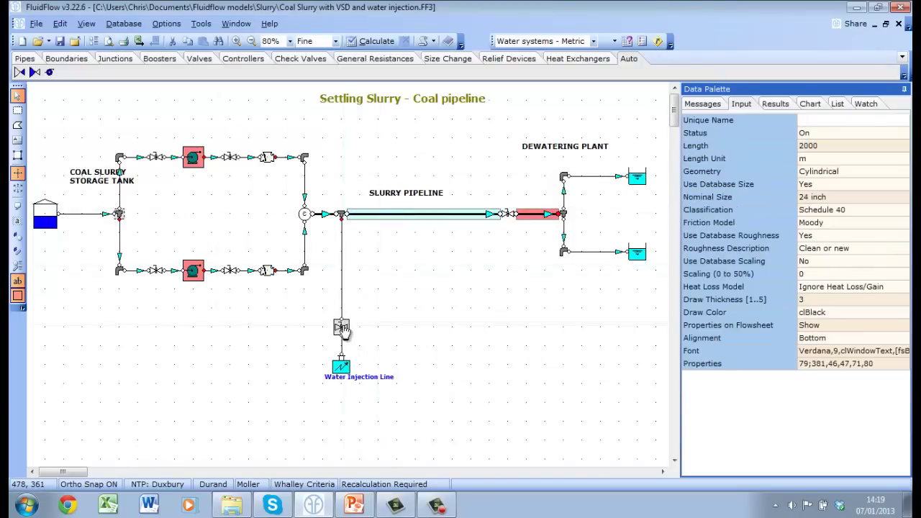
click(267, 273)
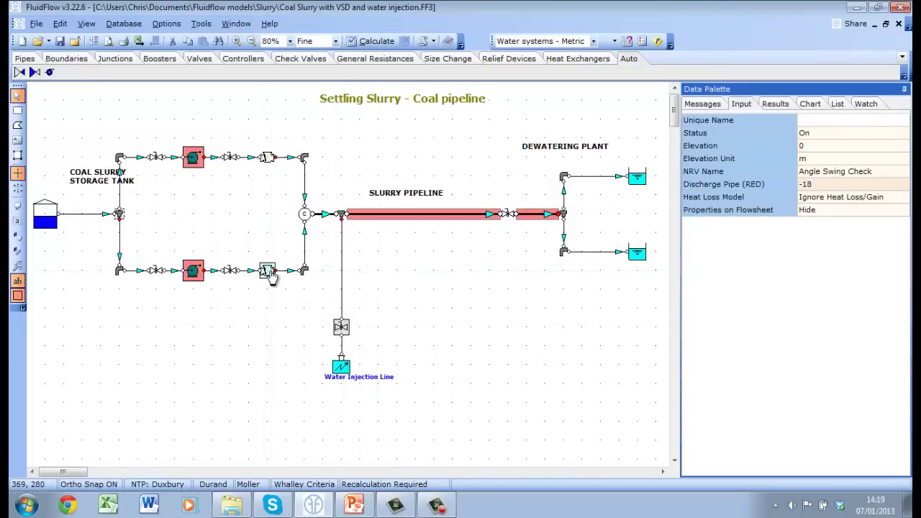
click(231, 272)
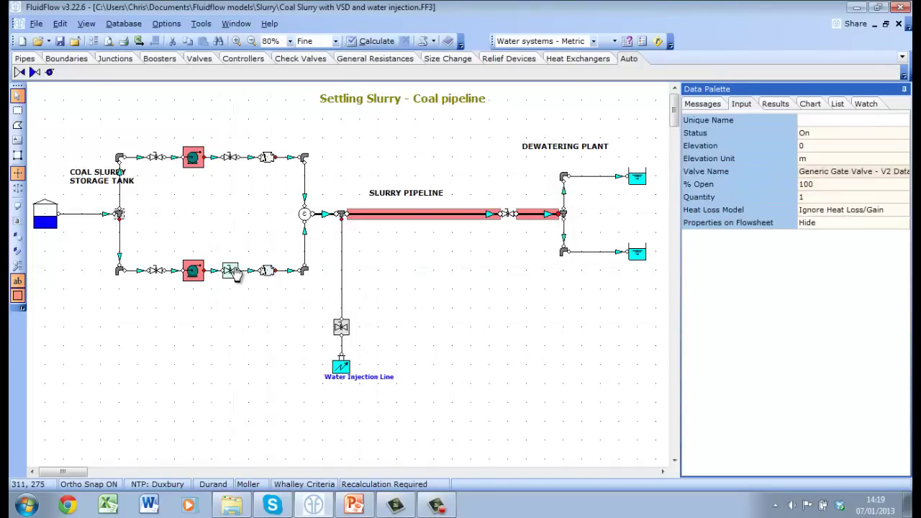
Review the calculated results of the lower discharge gate valve, the main slurry pipeline and the upper pump.
click(775, 103)
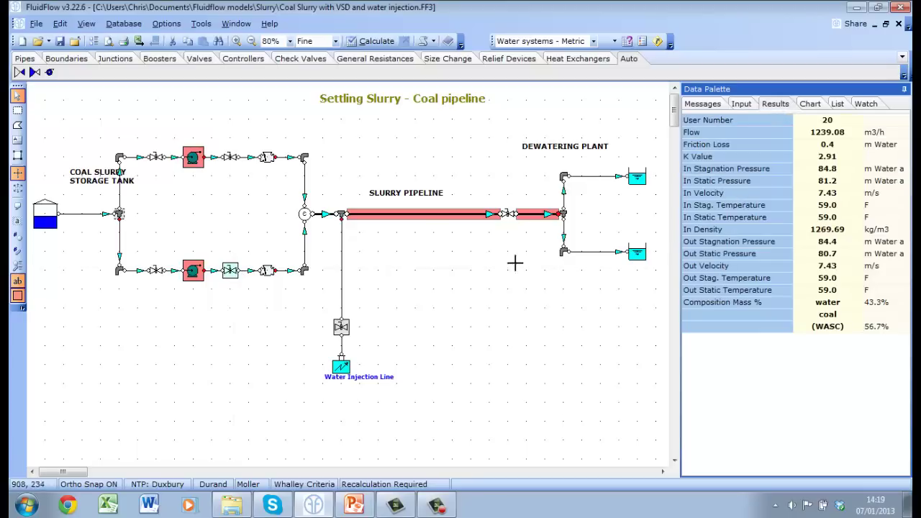
click(430, 214)
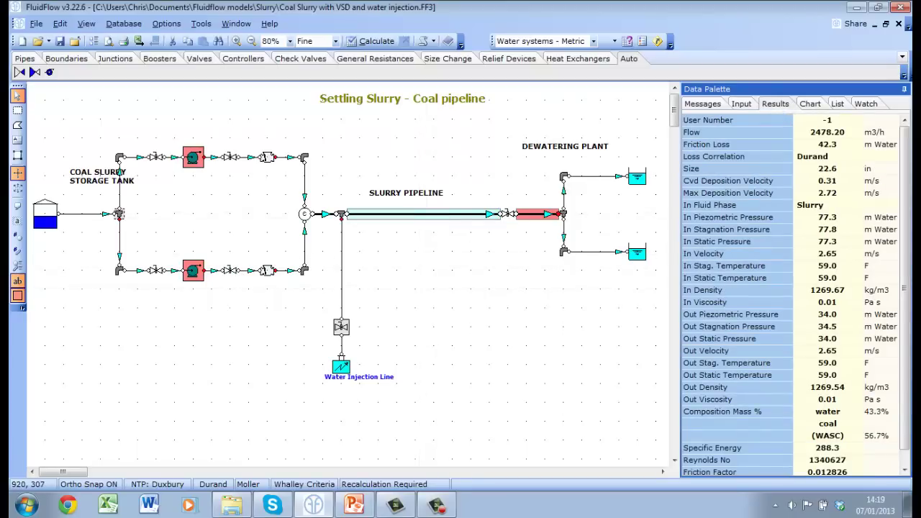
scroll(906, 288, down, 1)
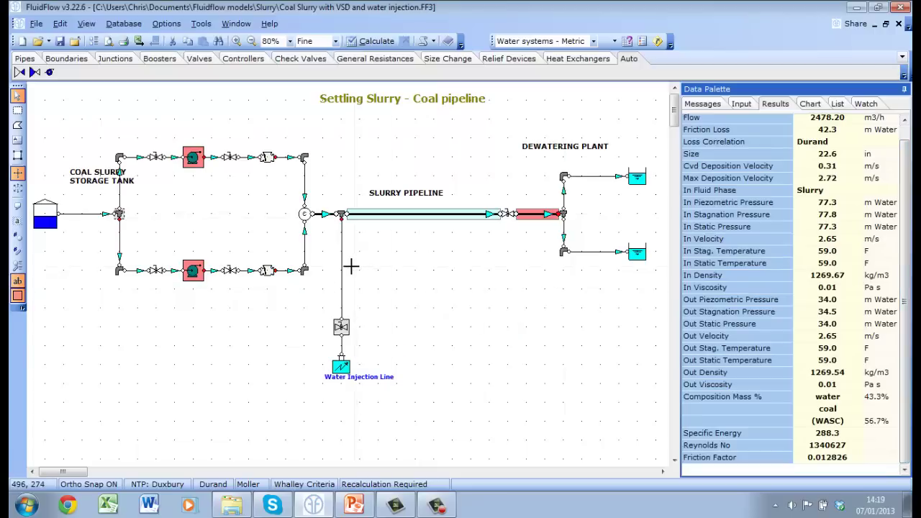
click(195, 160)
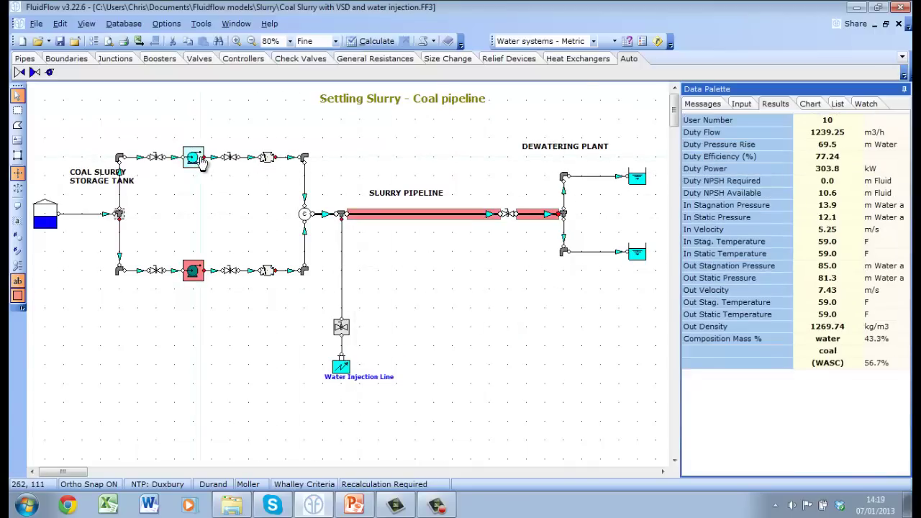
Review which centrifugal pump results are set as visible, switching Duty Pressure Rise off and back on, and accept the settings.
double_click(201, 161)
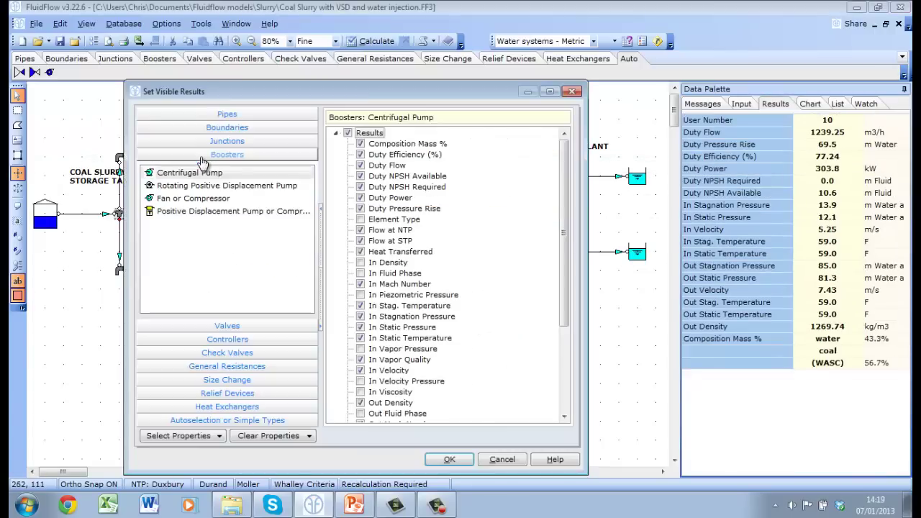
click(361, 209)
click(361, 208)
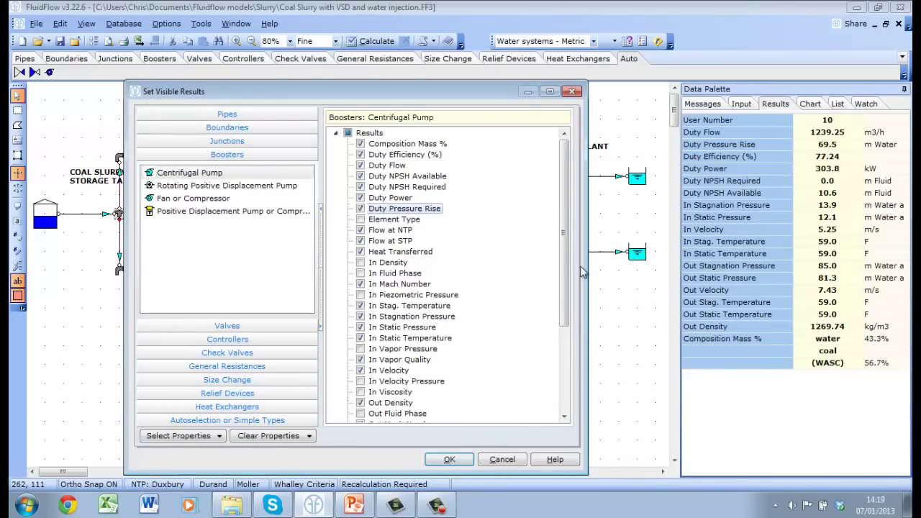
drag(567, 270, 553, 381)
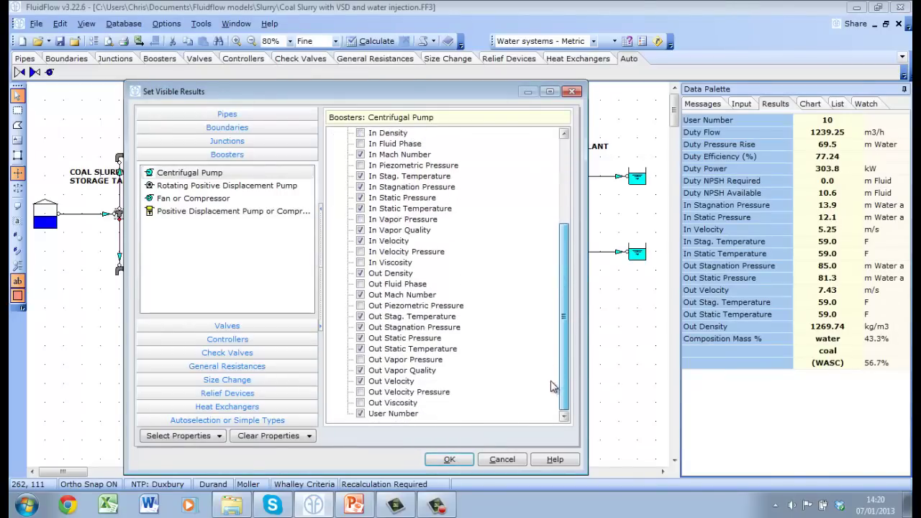
click(464, 462)
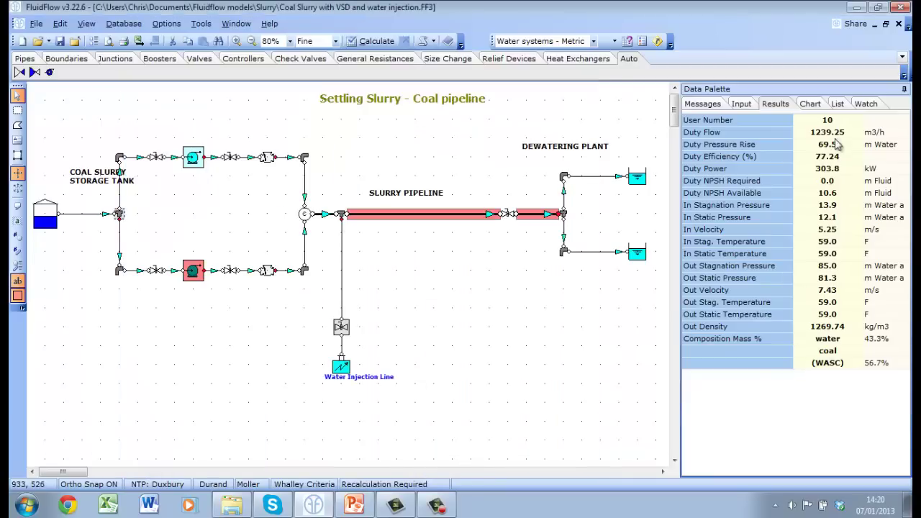
View the friction loss chart of the main slurry pipeline and the performance chart of the upper pump.
click(439, 215)
click(810, 104)
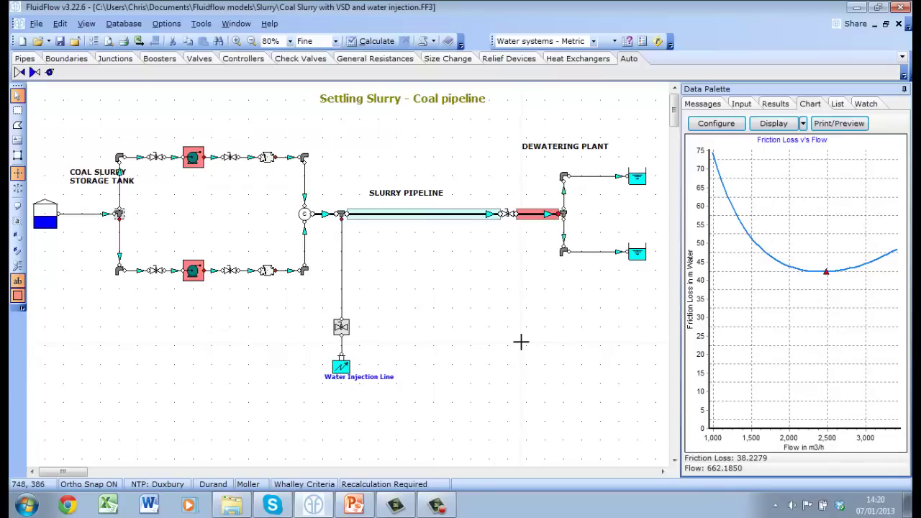
click(196, 160)
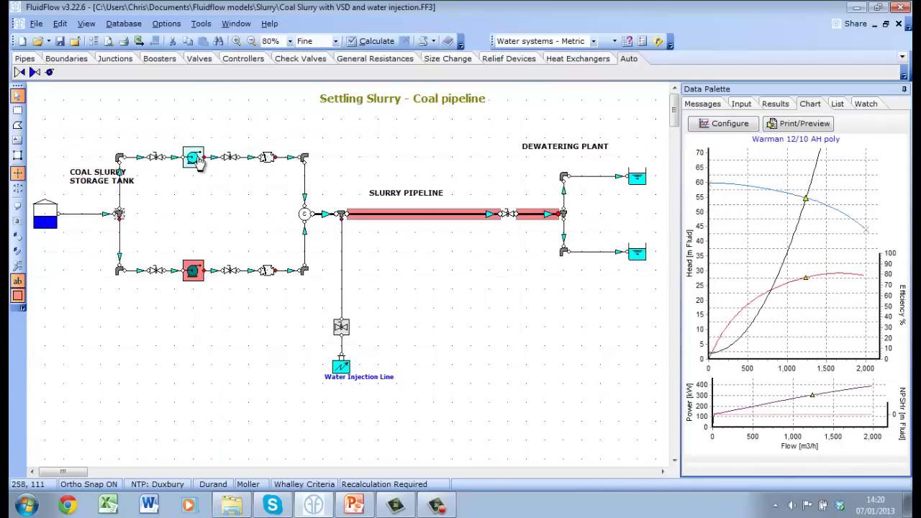
List the model's components by category, viewing the pipes, only the boundaries, and only the junctions.
click(838, 103)
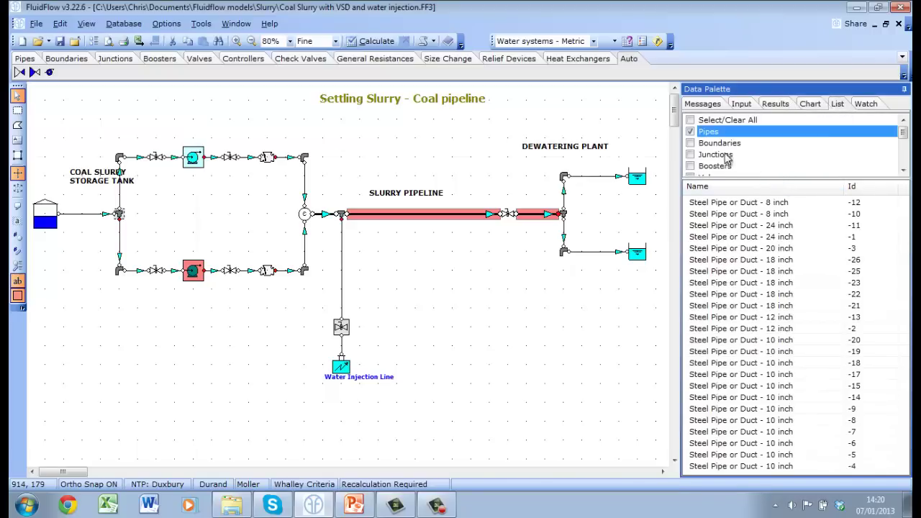
click(690, 132)
click(690, 143)
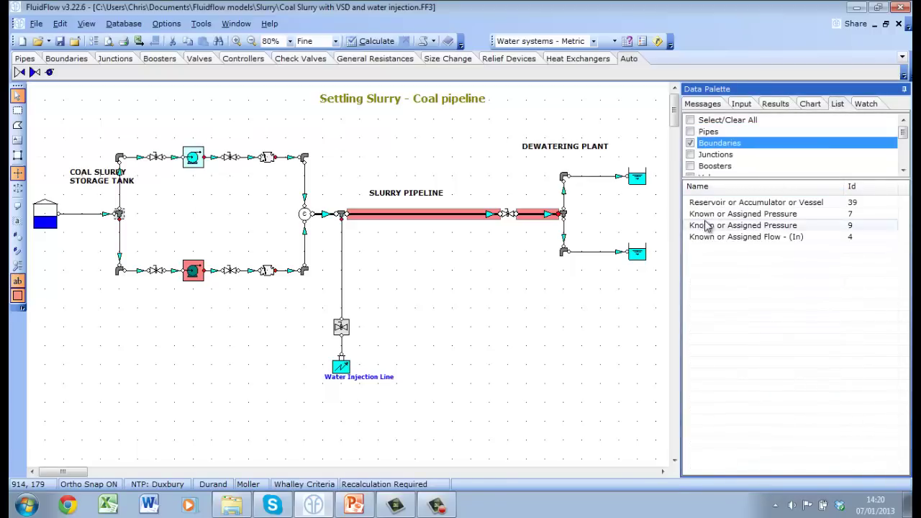
click(690, 143)
click(690, 155)
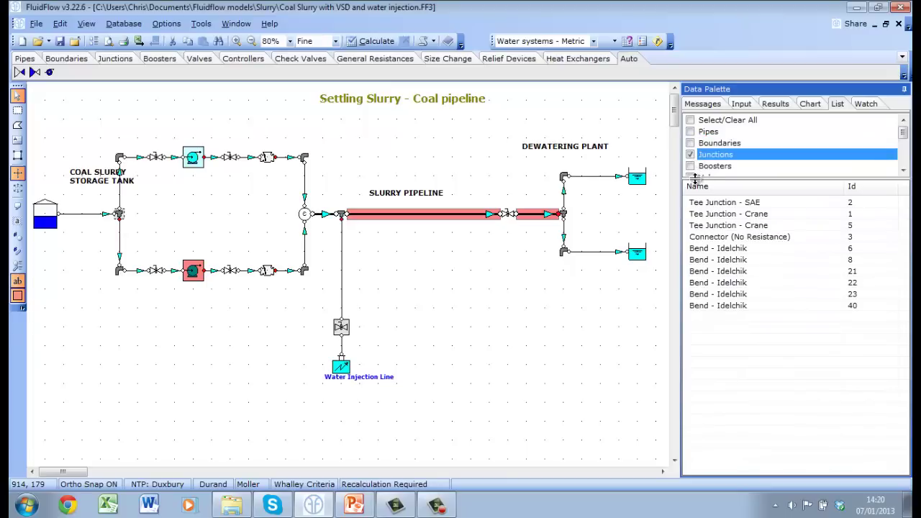
List only the pipes, select all the 18 inch steel pipes together, and set their size to 12 inch Schedule 80.
click(690, 155)
click(690, 131)
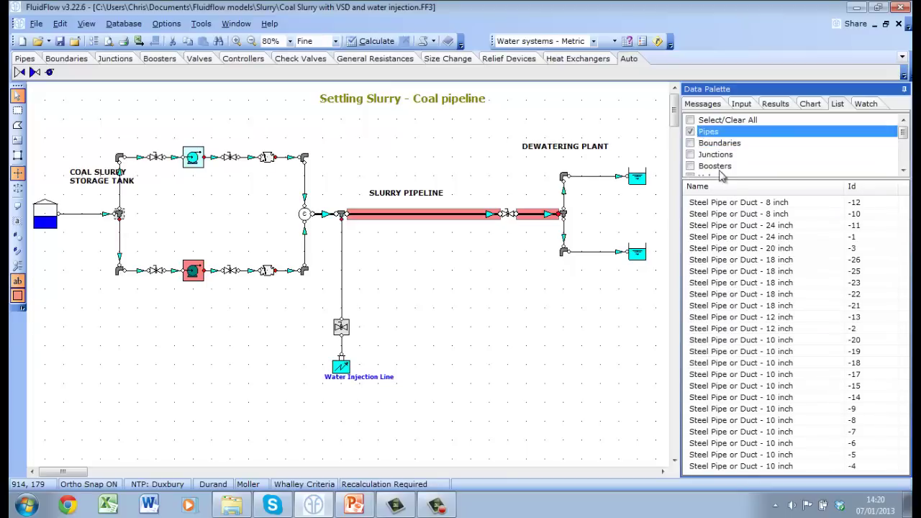
click(763, 260)
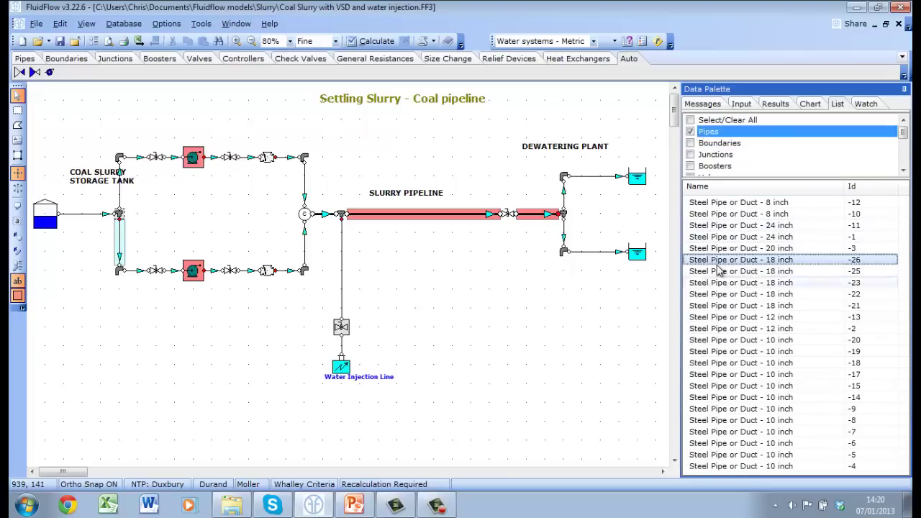
shift+click(735, 305)
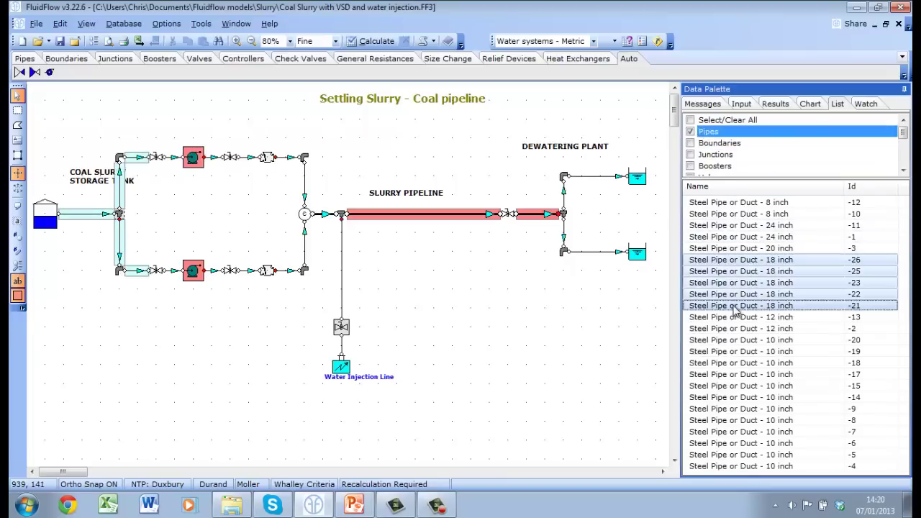
click(741, 105)
click(839, 197)
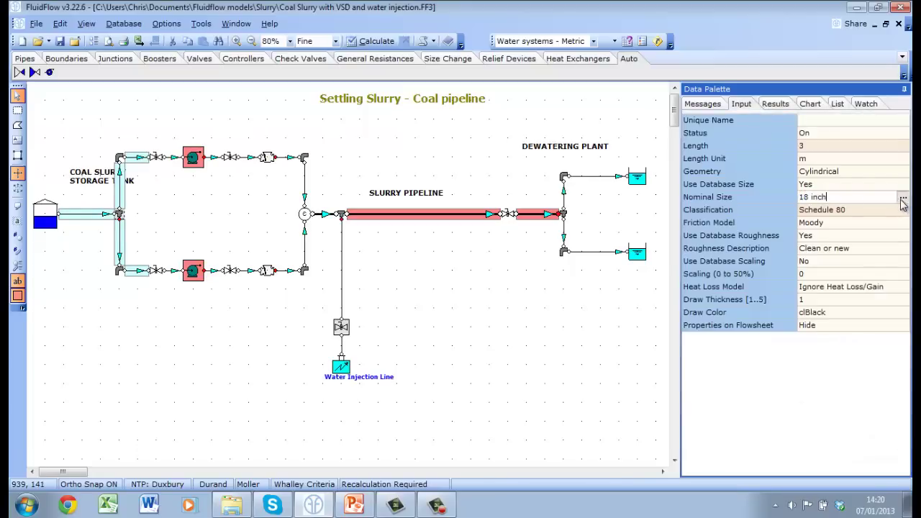
click(902, 196)
click(299, 242)
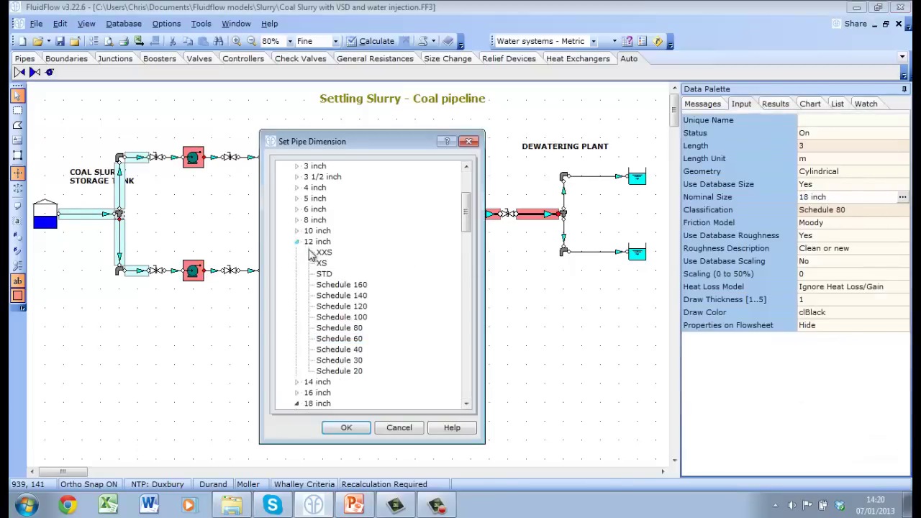
click(348, 329)
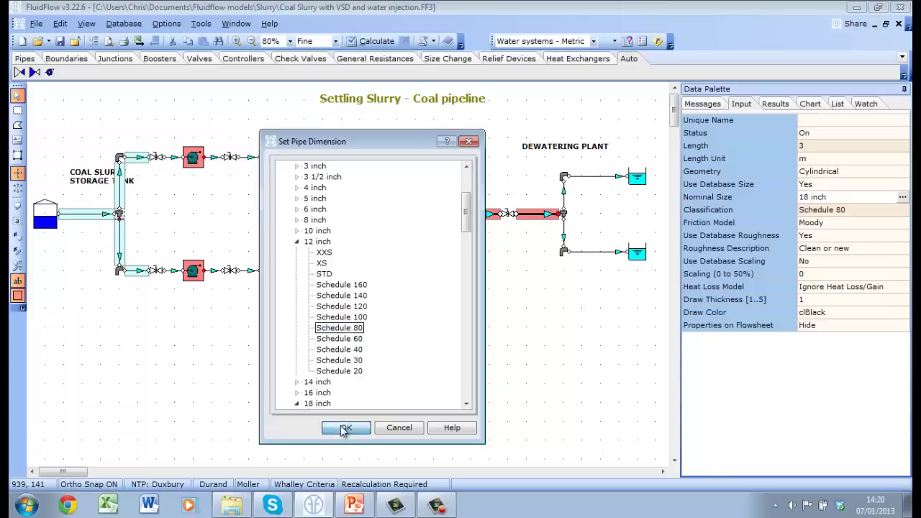
click(346, 427)
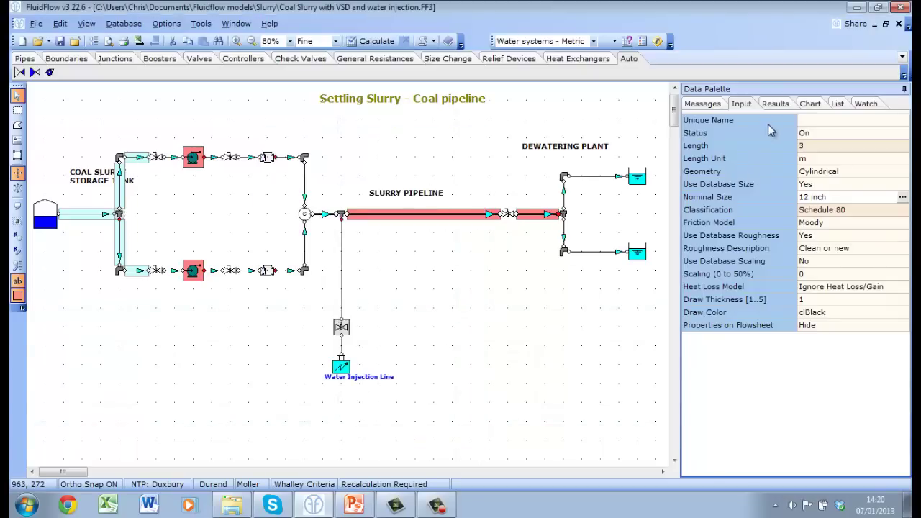
Check the resized pipes in the component list and view the convergence watch for non-converged elements.
click(837, 105)
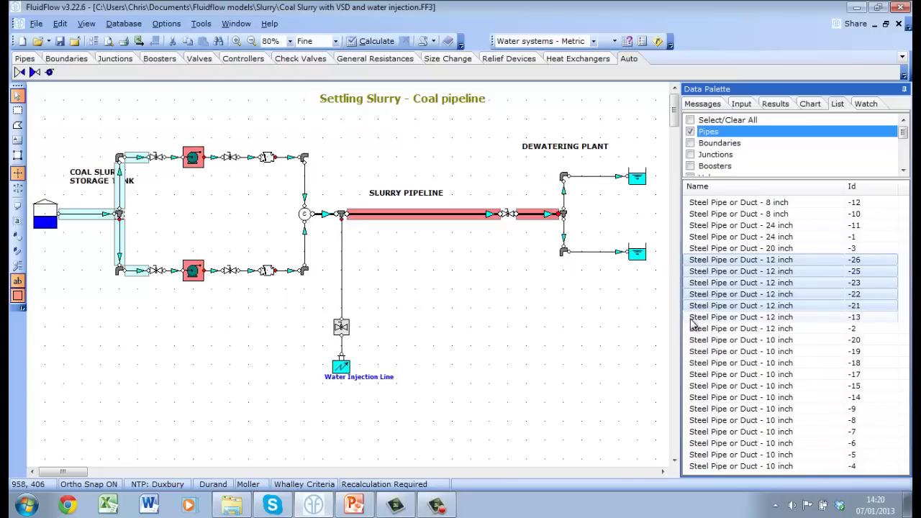
click(869, 105)
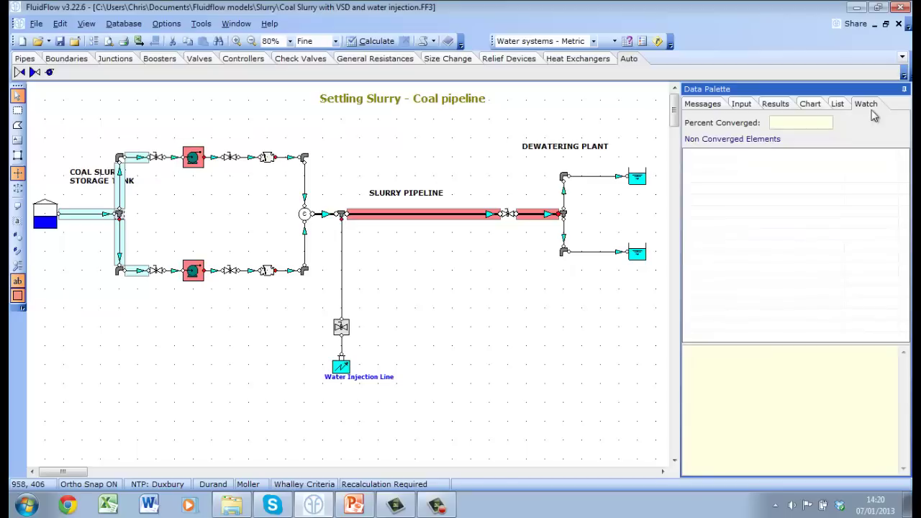